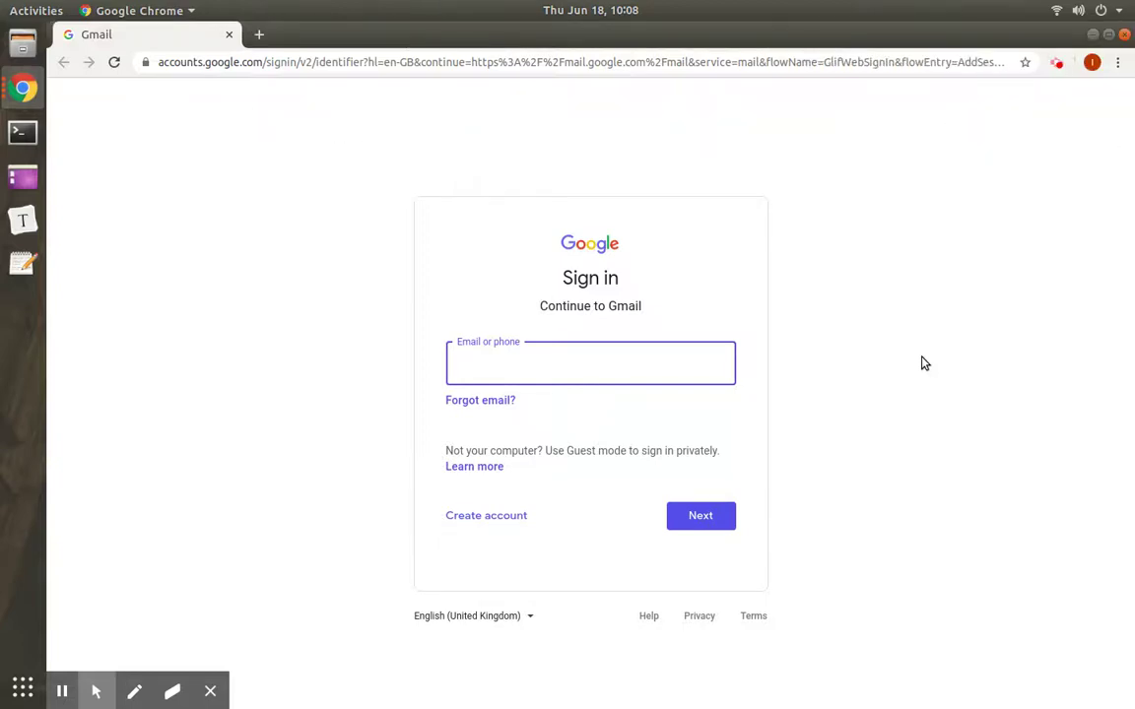
# Step: Enter the school account's e-mail address at Google sign-in and advance to the password page
pyautogui.click(588, 364)
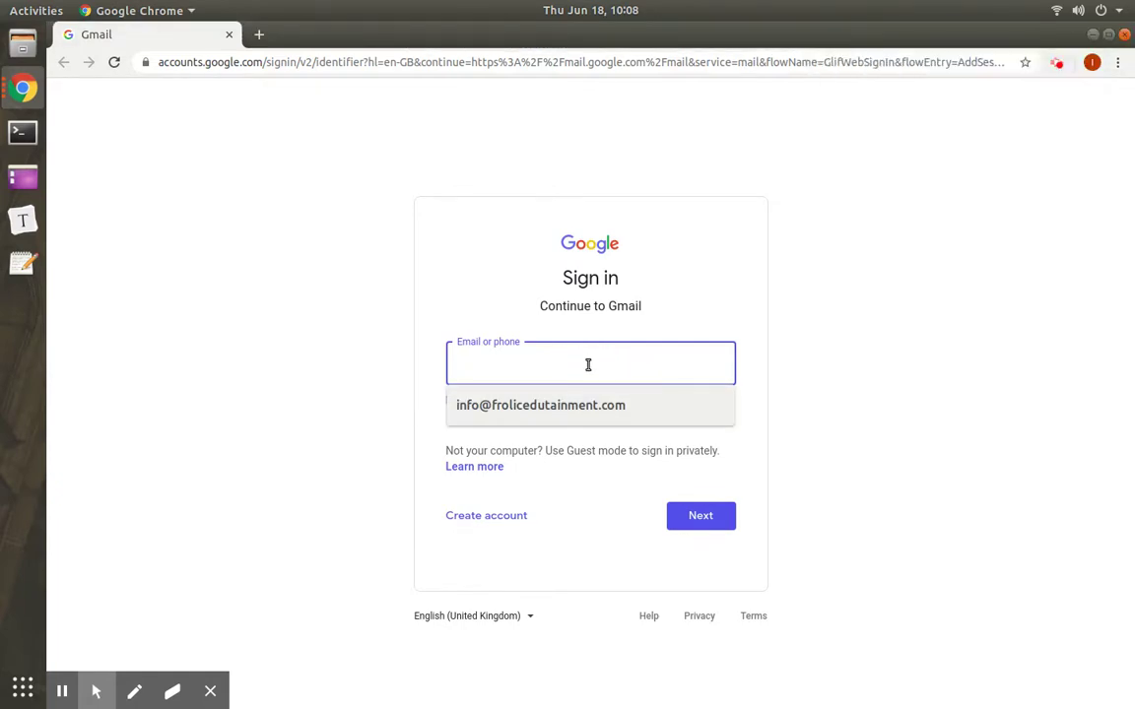
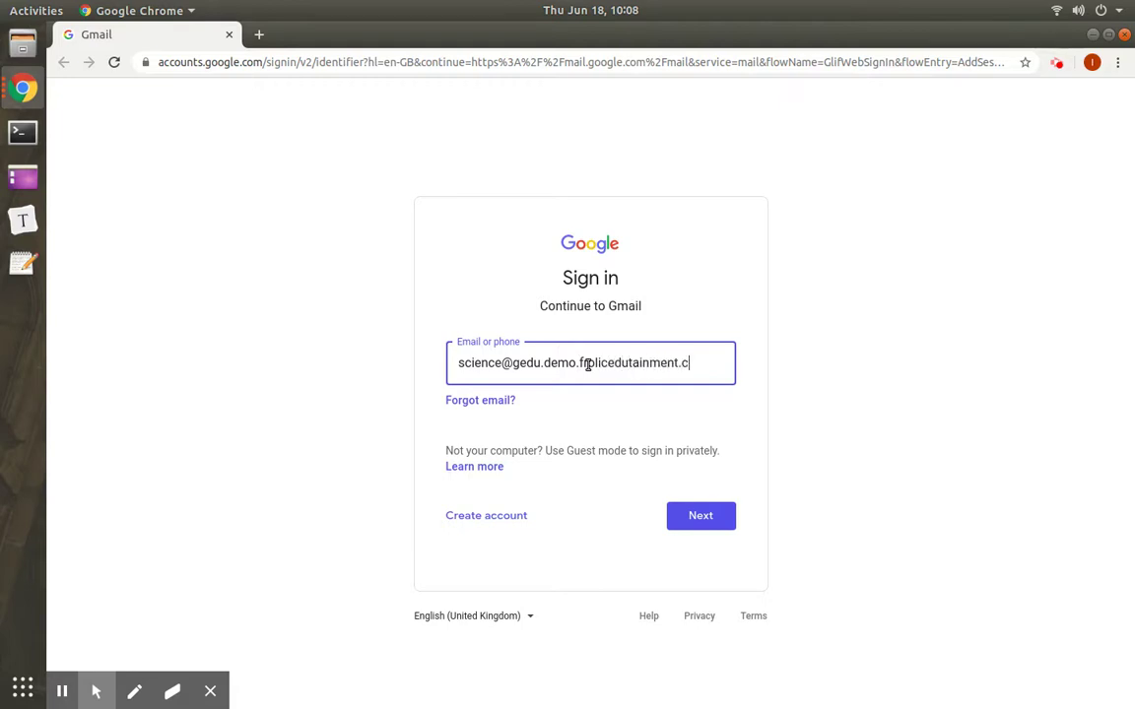
pyautogui.click(703, 517)
pyautogui.click(551, 376)
# Step: Enter the account password and sign in to Gmail
pyautogui.write('•••')
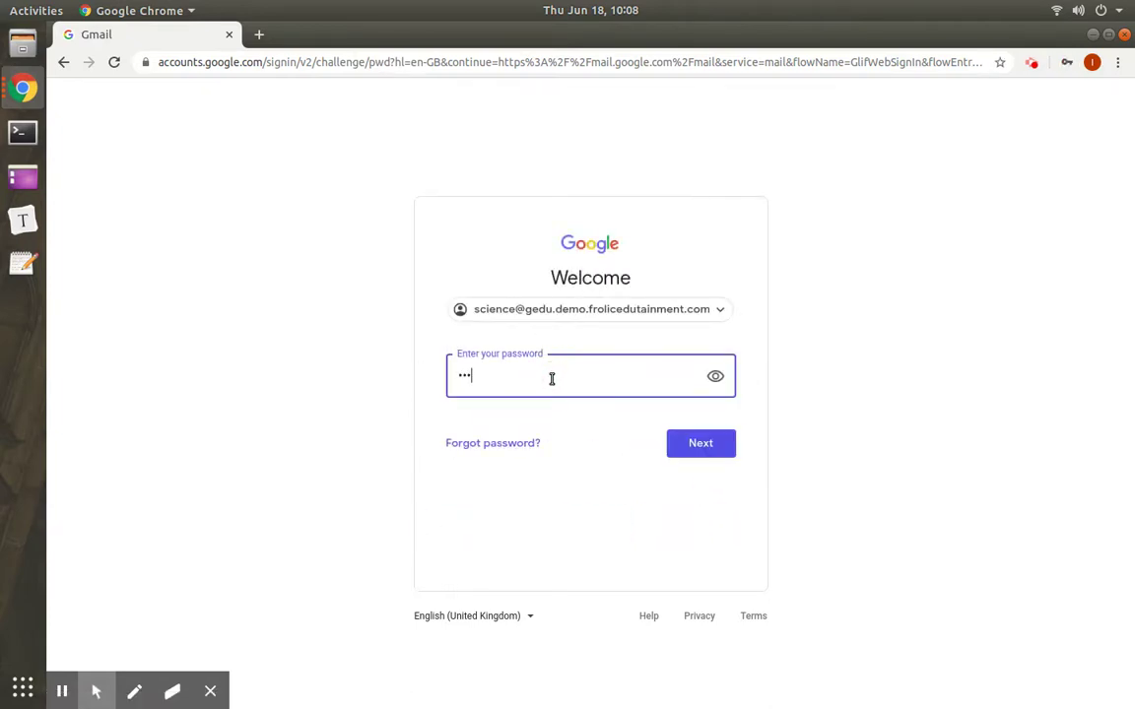
pyautogui.write('••••')
pyautogui.click(722, 451)
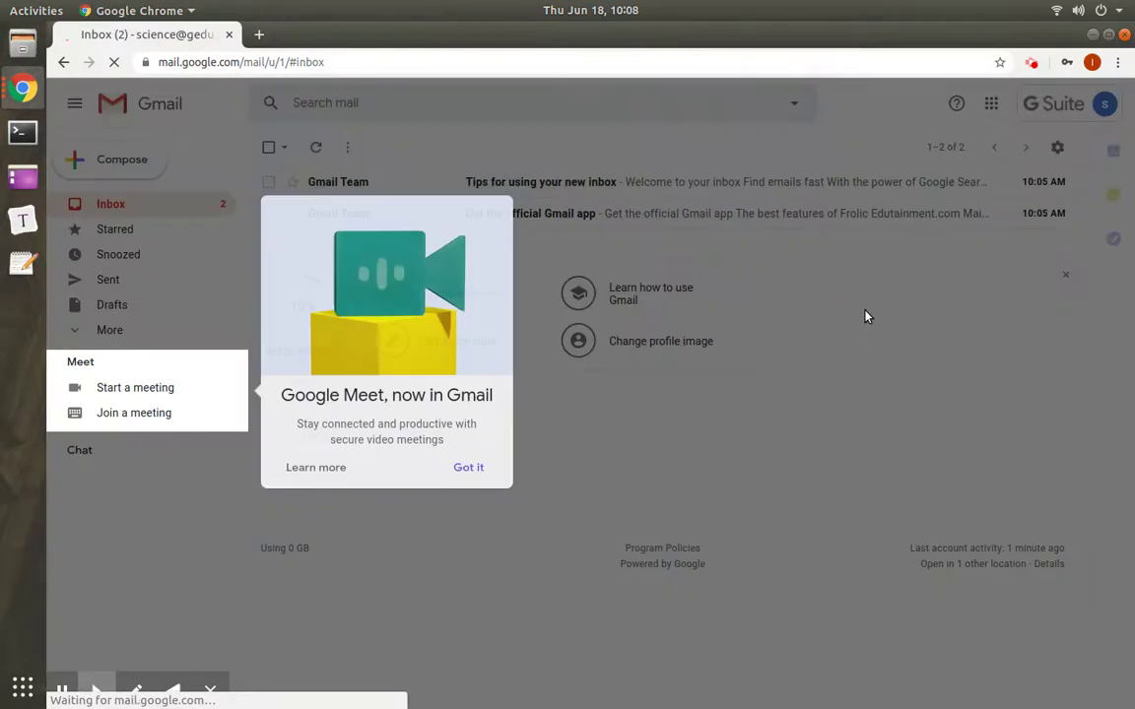
# Step: Dismiss the Meet notice, decline saving the password, and launch Google Classroom from the apps grid
pyautogui.click(483, 468)
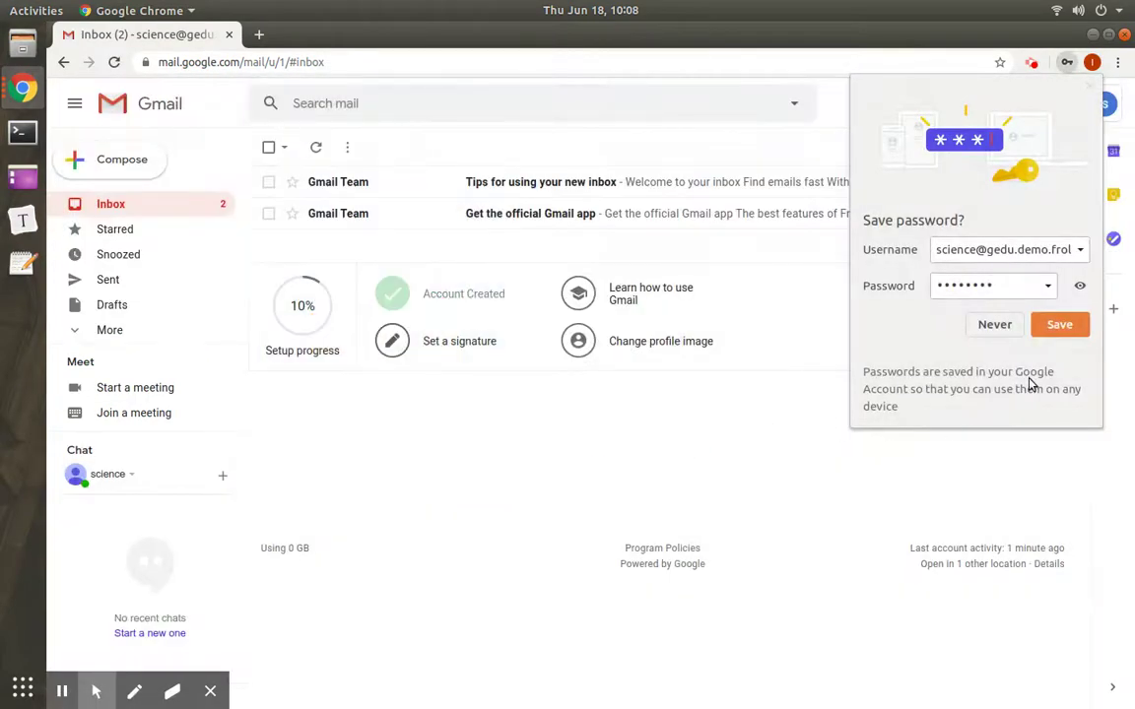
pyautogui.click(995, 325)
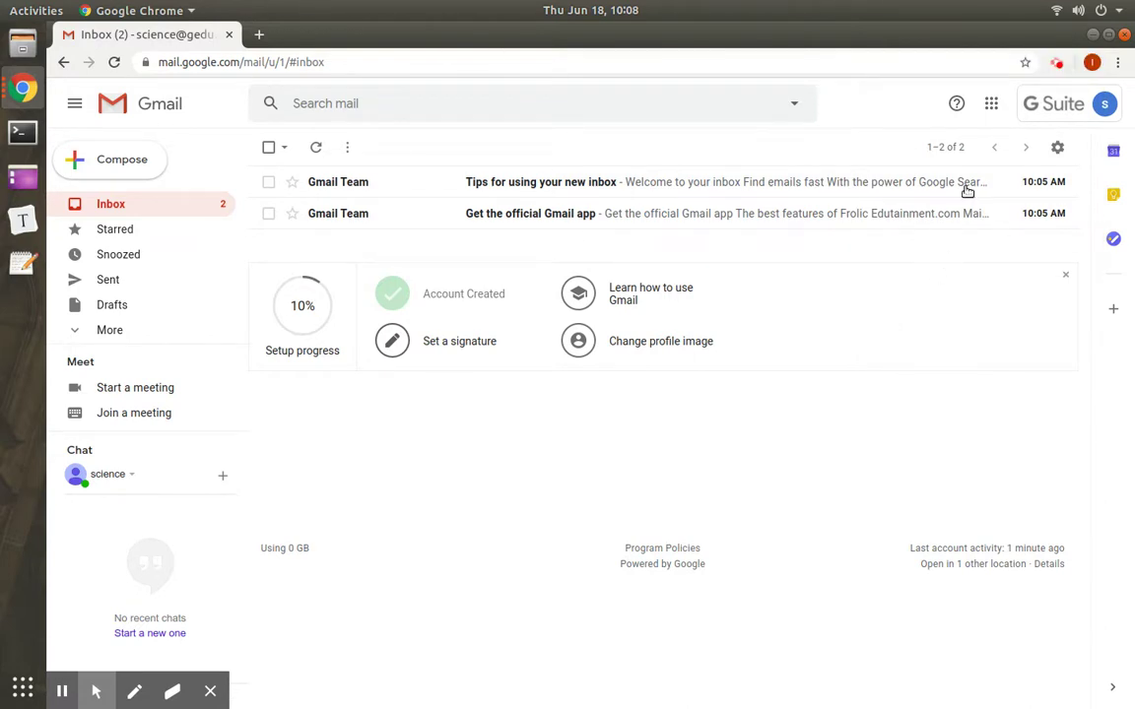
pyautogui.click(991, 104)
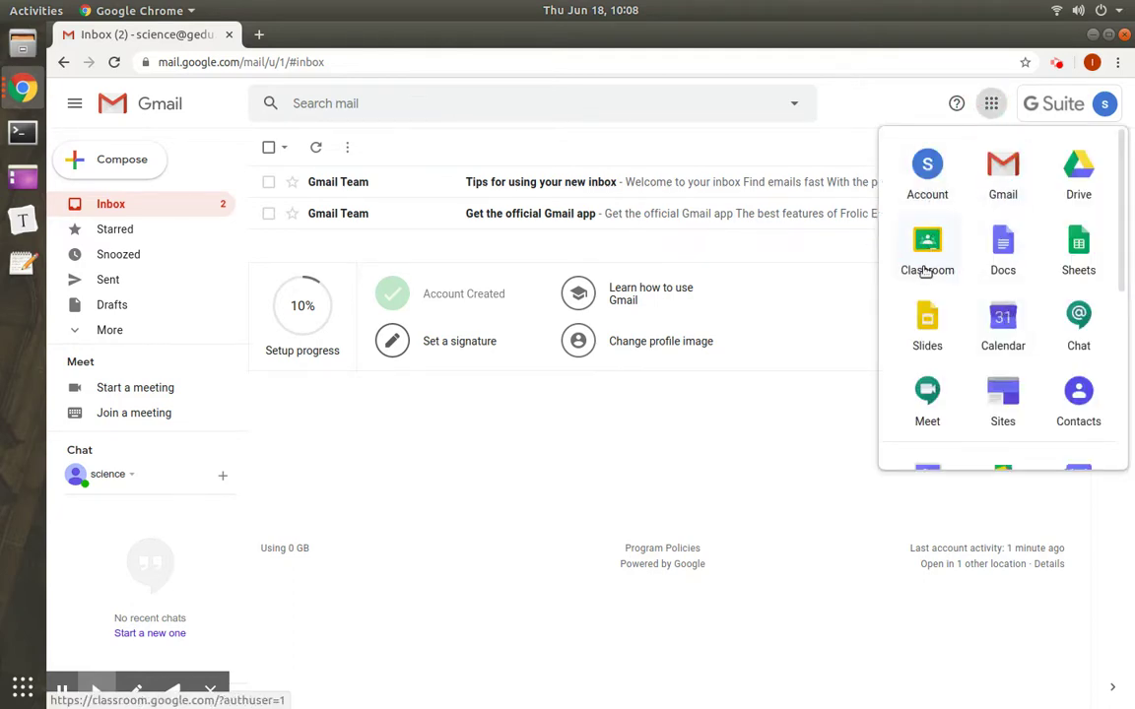
pyautogui.click(929, 252)
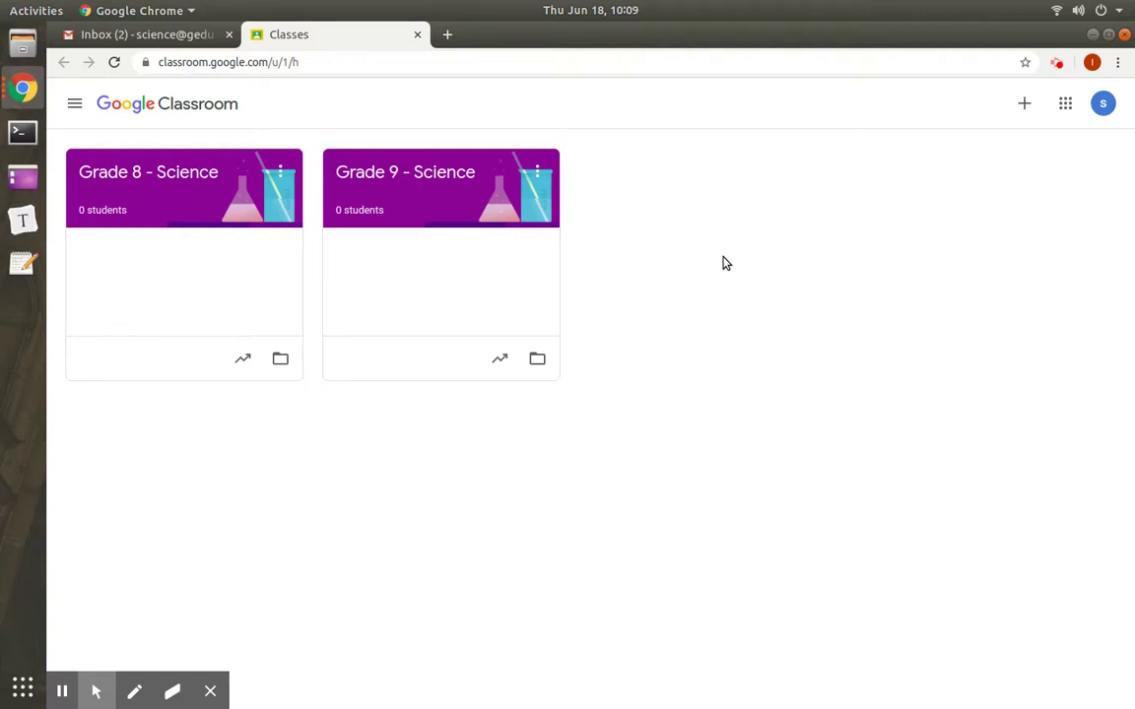
# Step: Open the Grade 9 - Science class card
pyautogui.click(443, 180)
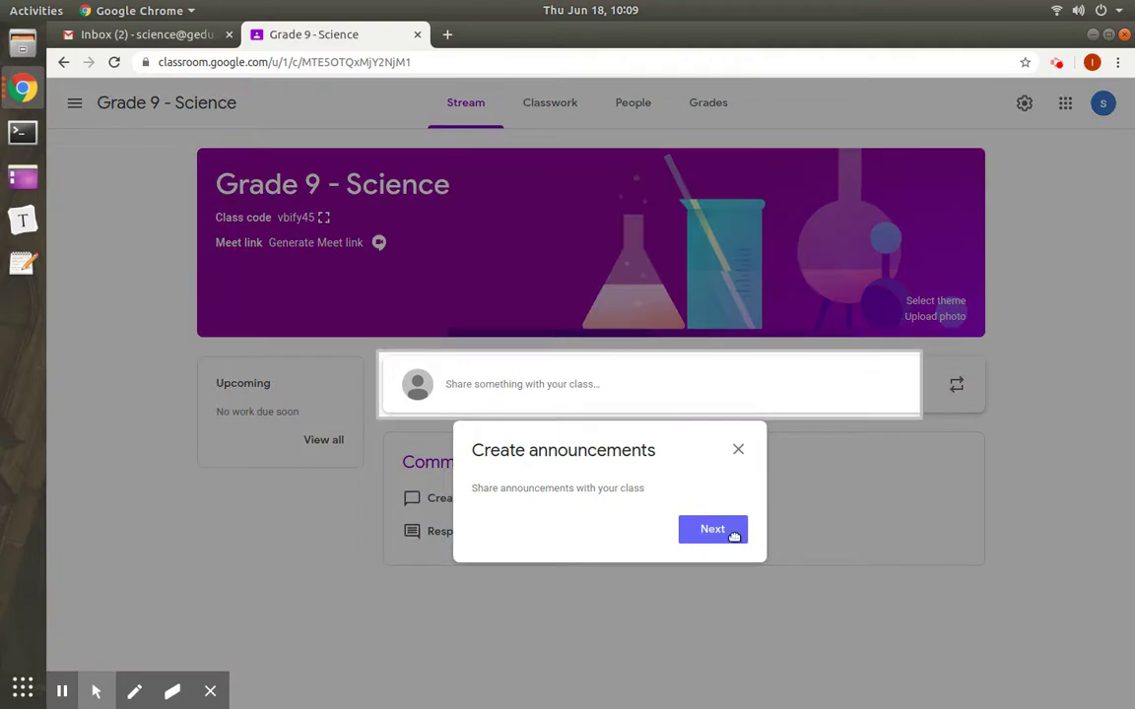
# Step: Close the Create announcements tip and bring up the Grade 9 - Science People page's teacher invite
pyautogui.click(738, 449)
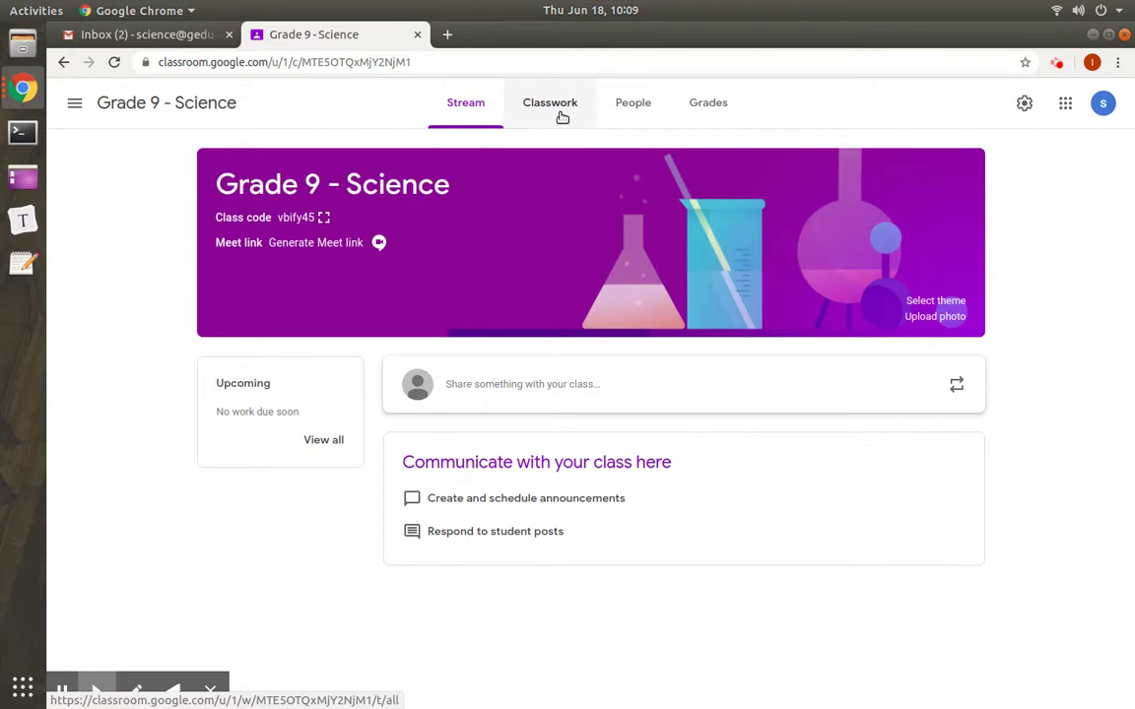
pyautogui.click(632, 119)
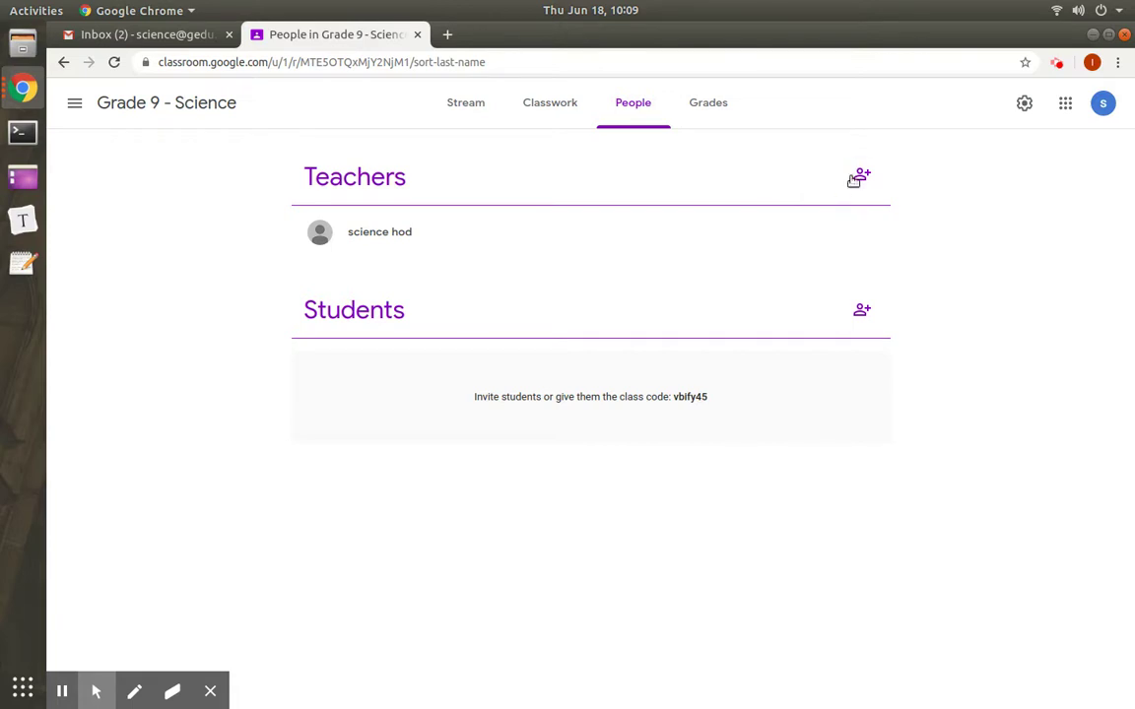
pyautogui.click(865, 178)
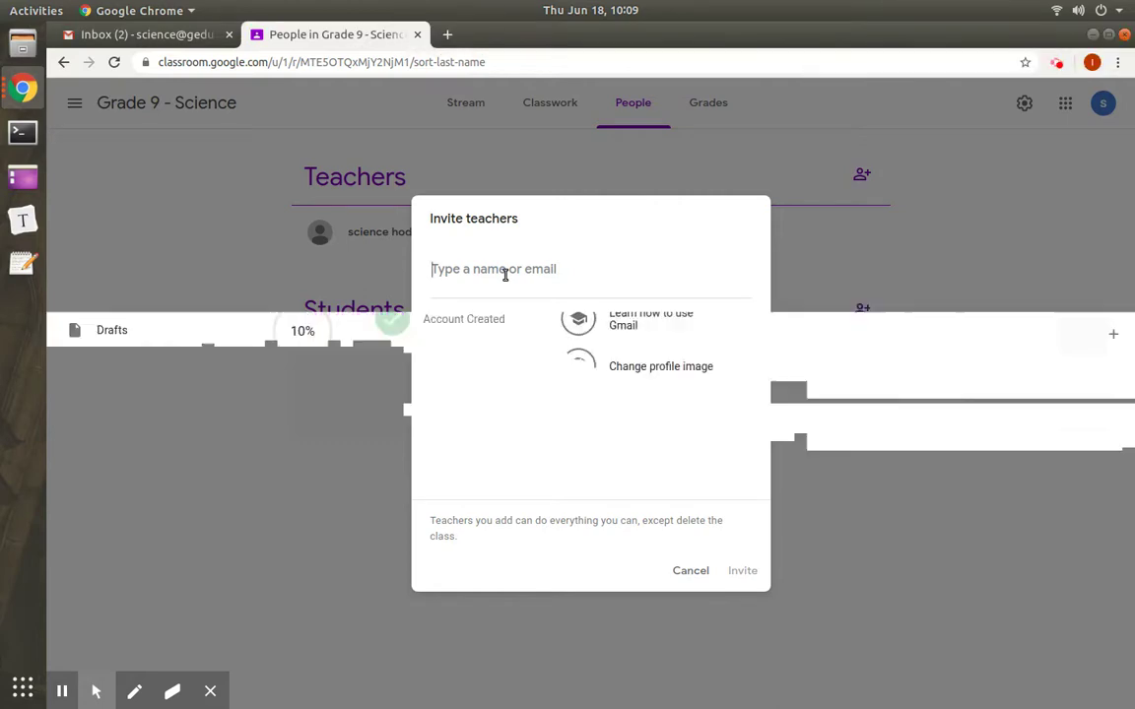
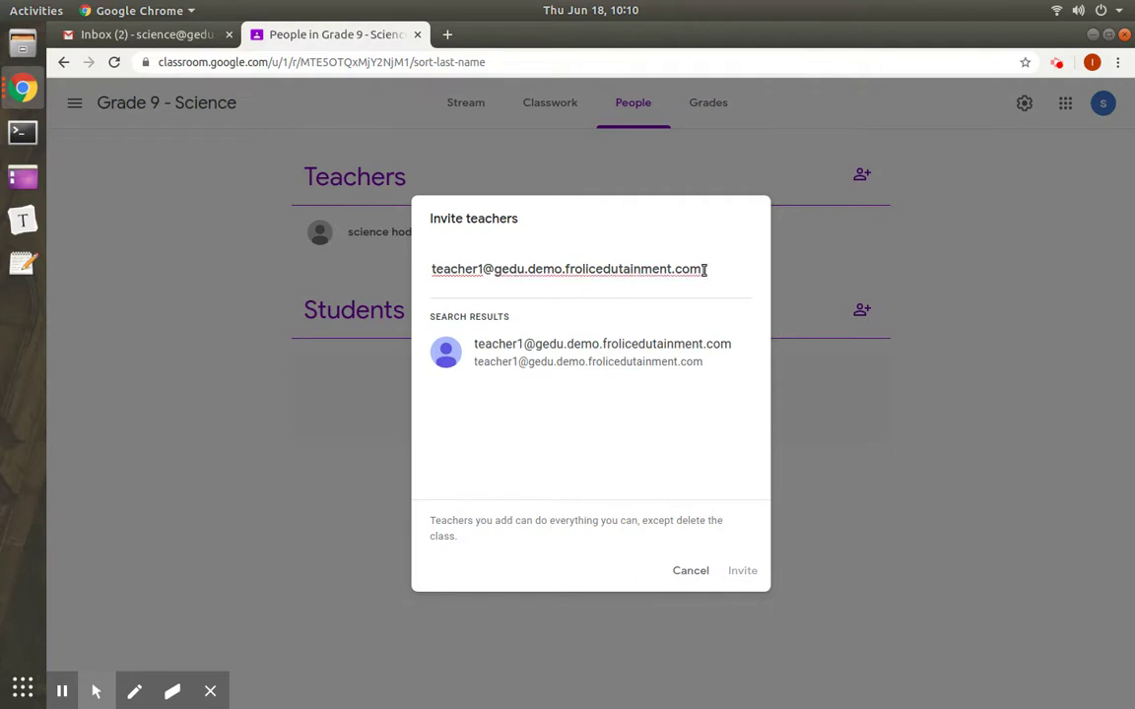
# Step: Invite the co-teacher's school e-mail account as a teacher of Grade 9 - Science
pyautogui.moveTo(701, 268); pyautogui.dragTo(483, 269)
pyautogui.hotkey('ctrl', 'c')
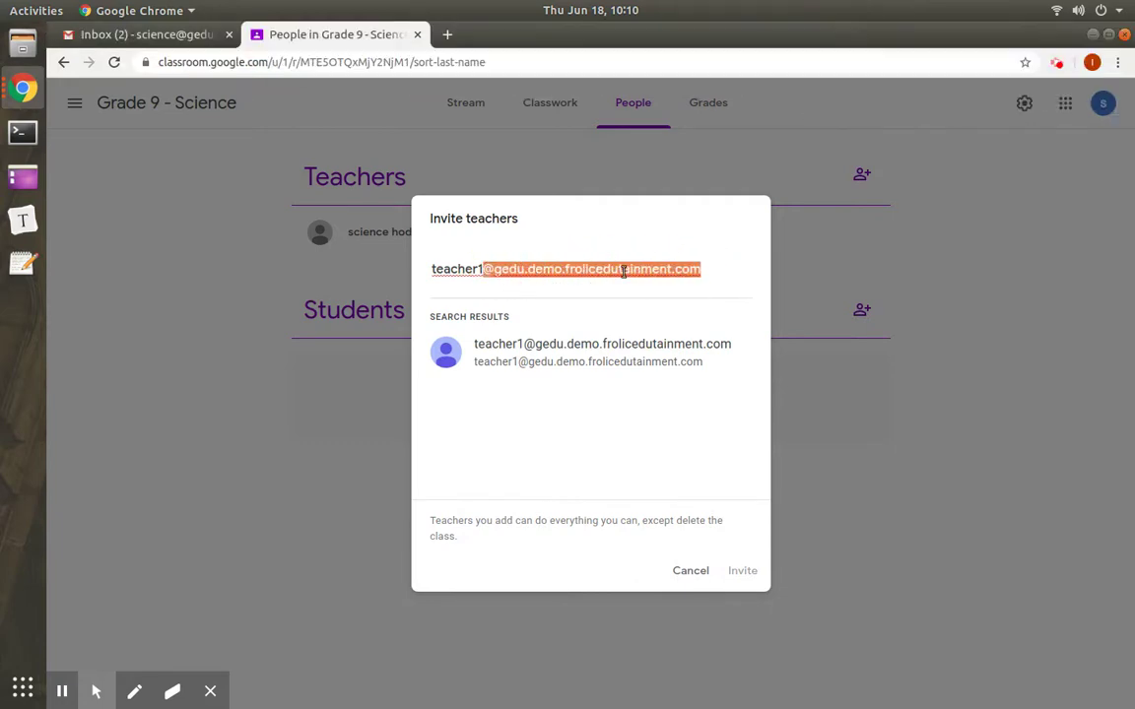
pyautogui.click(647, 359)
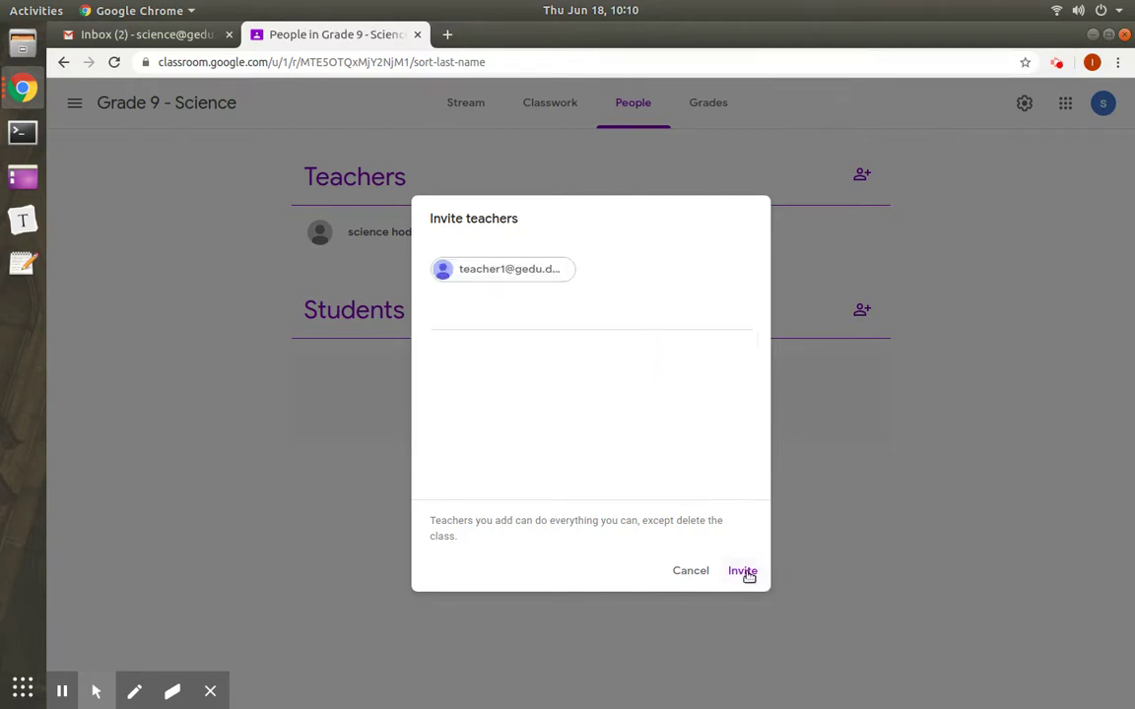
pyautogui.click(743, 571)
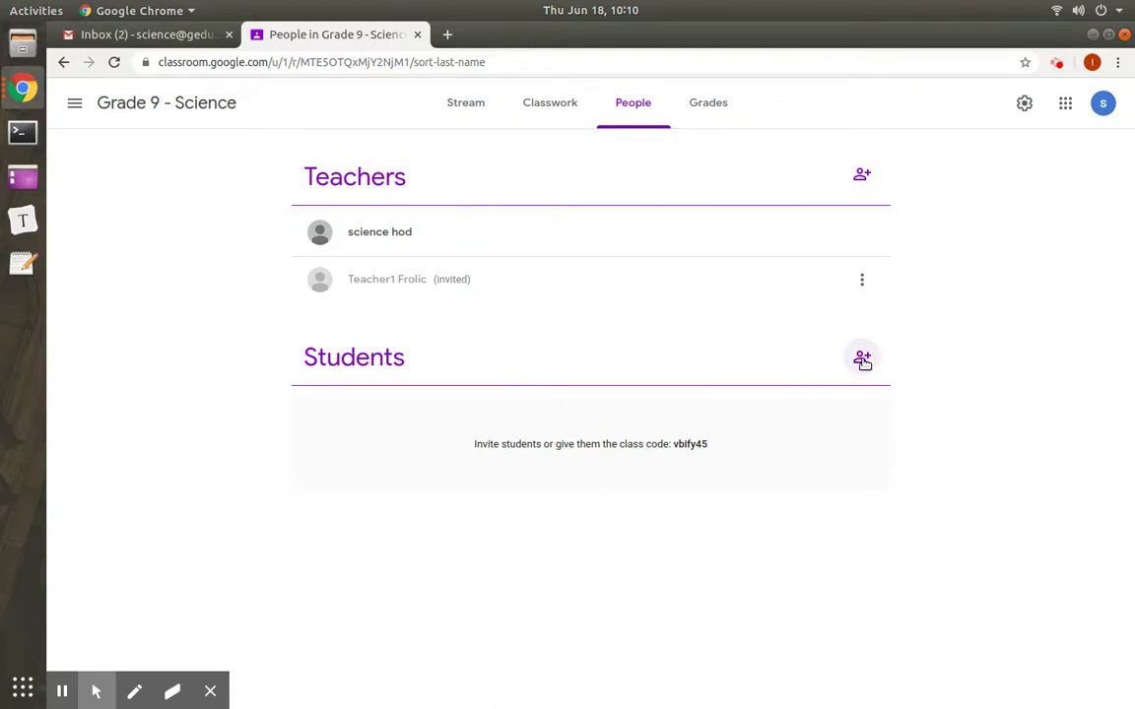
# Step: Invite the grade 9 class group's e-mail address as students of Grade 9 - Science
pyautogui.click(863, 365)
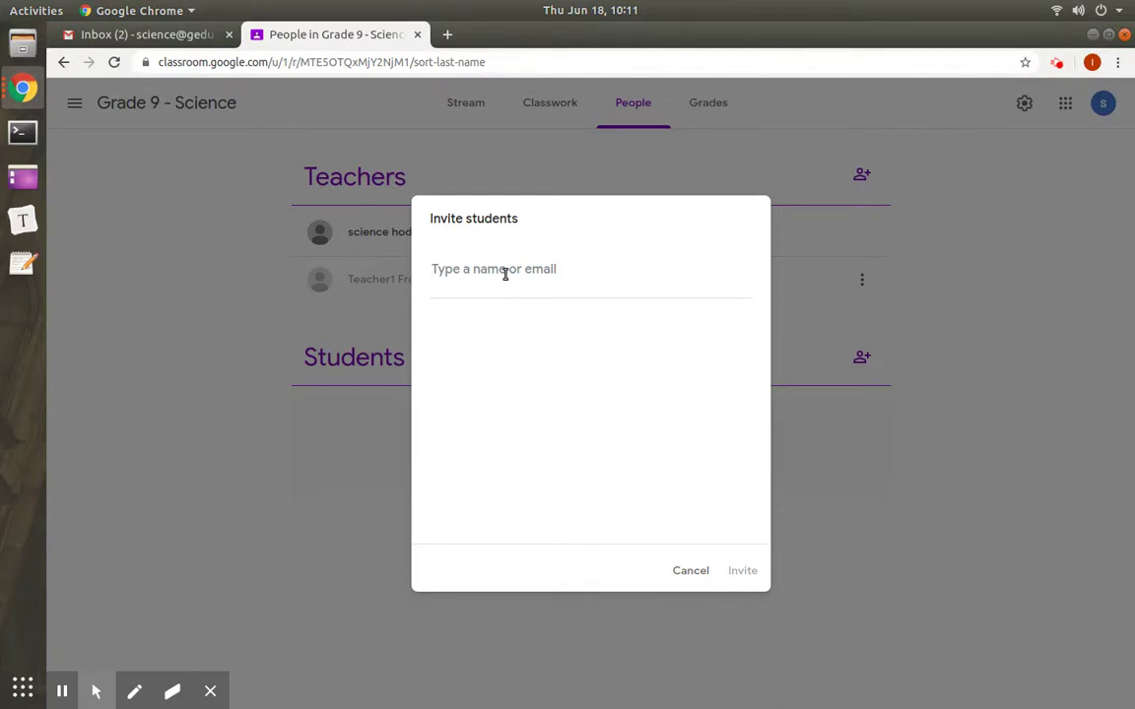
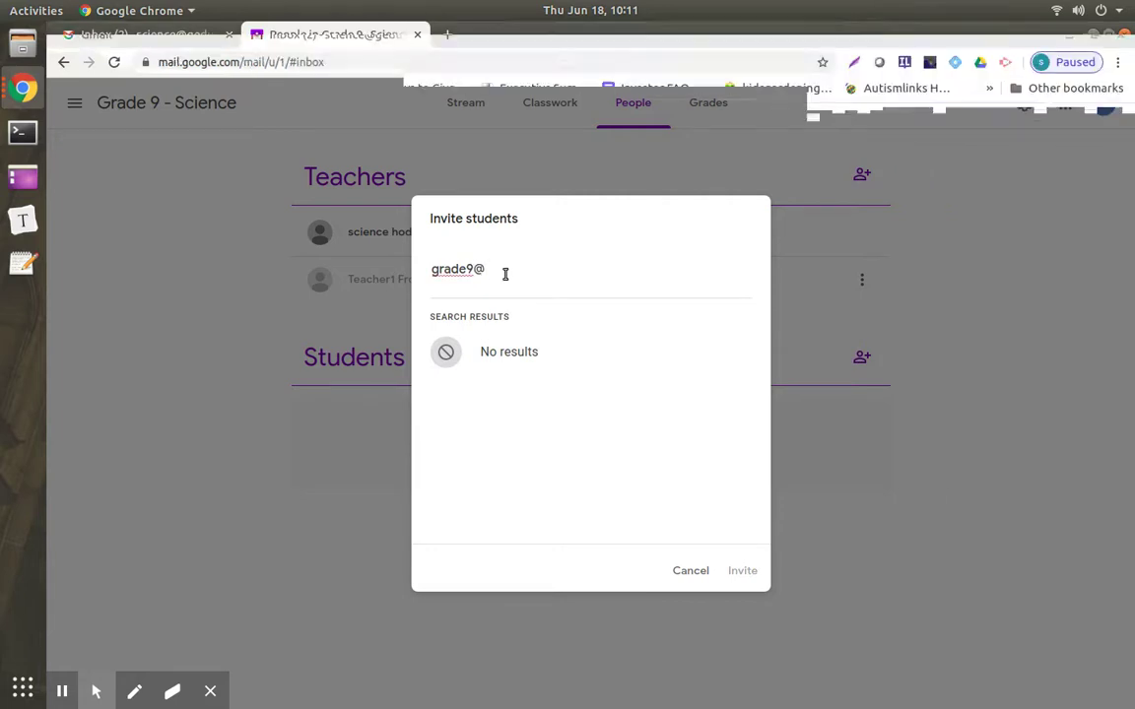
pyautogui.press('BackSpace')
pyautogui.hotkey('ctrl', 'v')
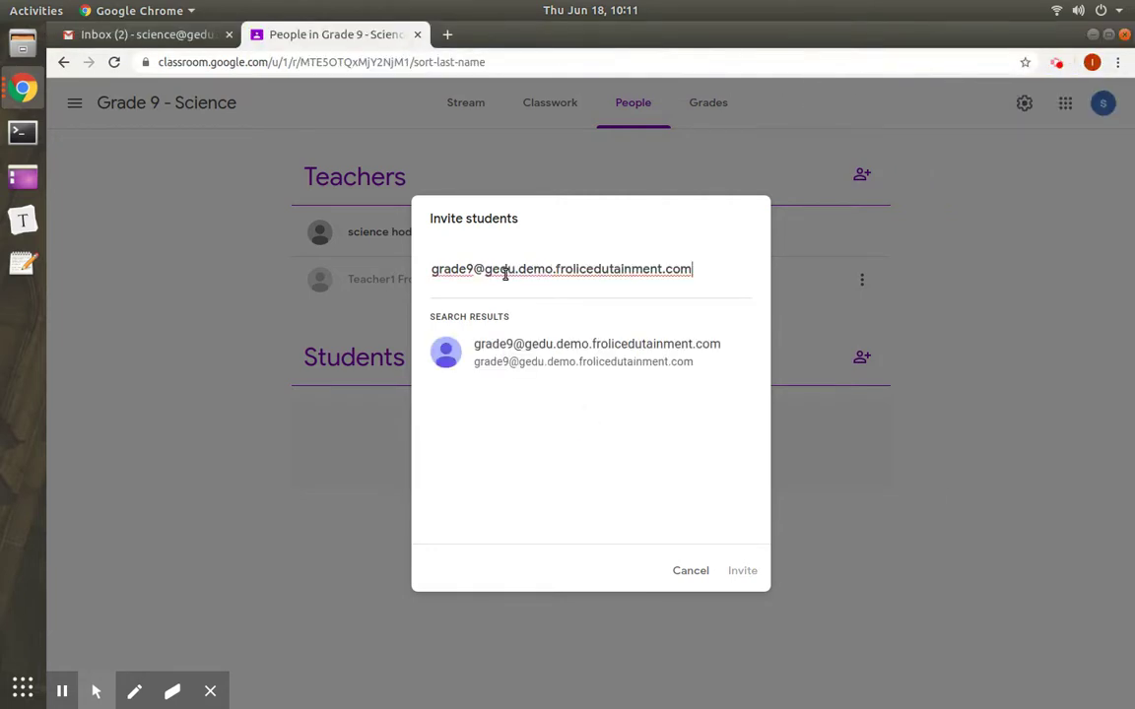
pyautogui.click(517, 345)
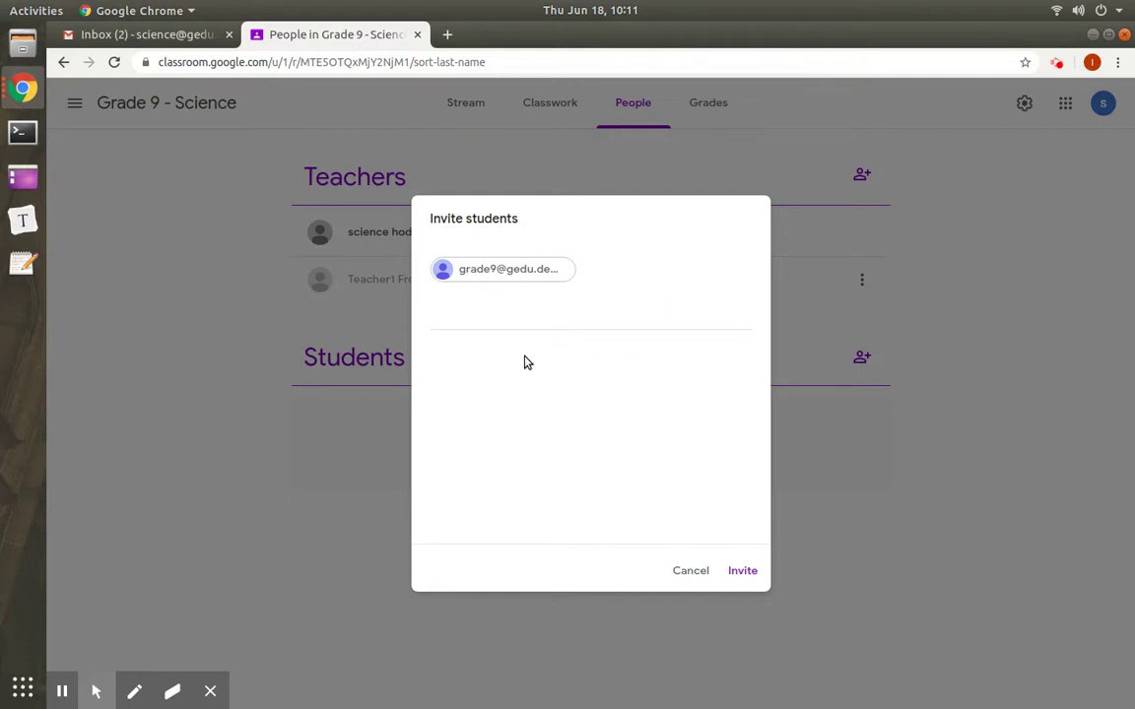
pyautogui.click(744, 573)
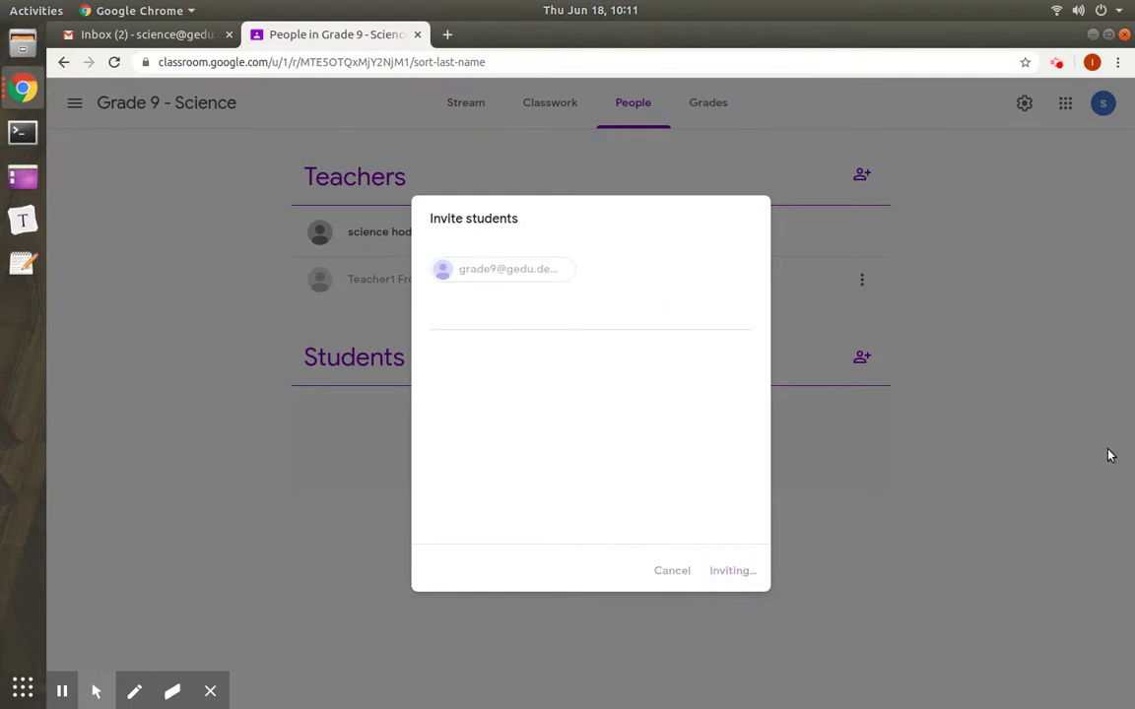